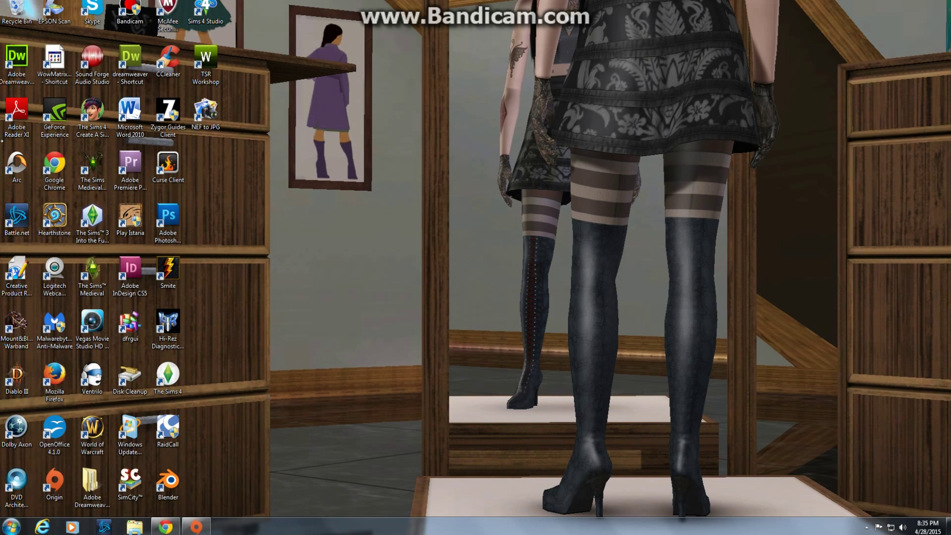
Bring up The Sims Medieval shortcut's context menu, then dismiss it
{"action": "right_click", "coordinate": [100, 251]}
{"action": "left_click", "coordinate": [93, 274]}
{"action": "right_click", "coordinate": [94, 275]}
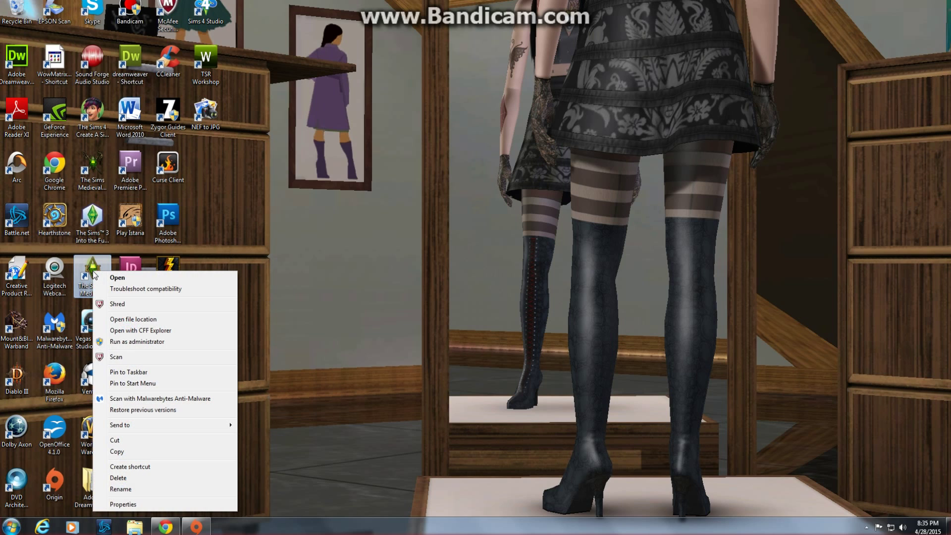
{"action": "left_click", "coordinate": [376, 220]}
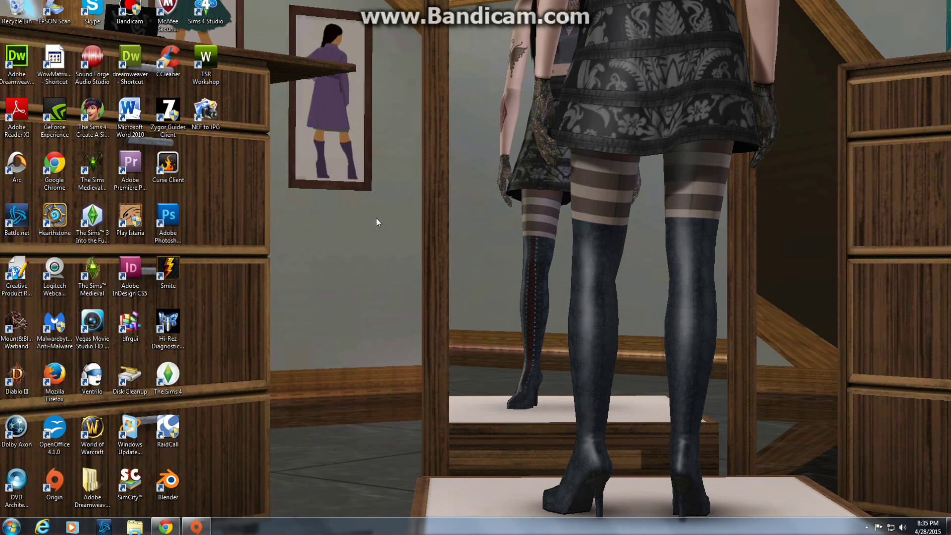
Open the user's personal folder from the Start menu
{"action": "left_click", "coordinate": [10, 526]}
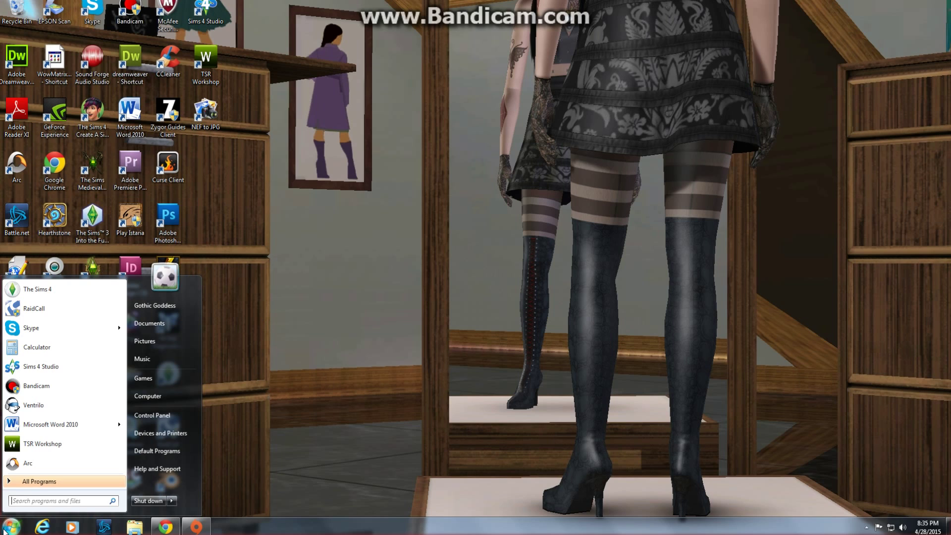
{"action": "left_click", "coordinate": [10, 526]}
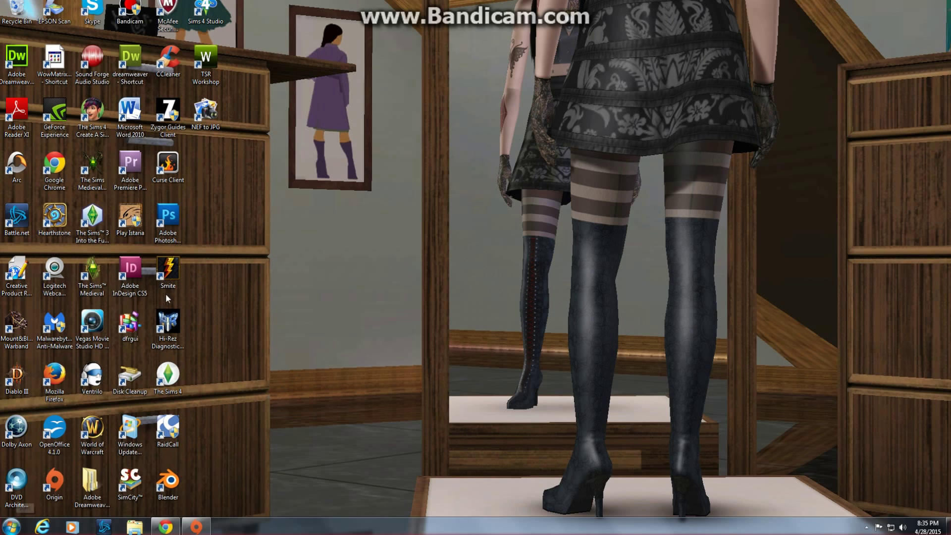
{"action": "left_click", "coordinate": [19, 523]}
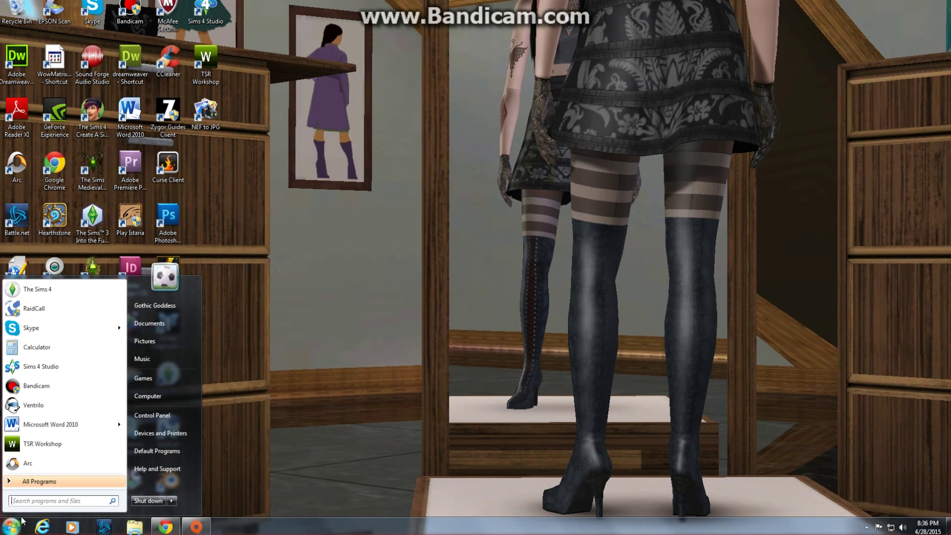
{"action": "left_click", "coordinate": [154, 306]}
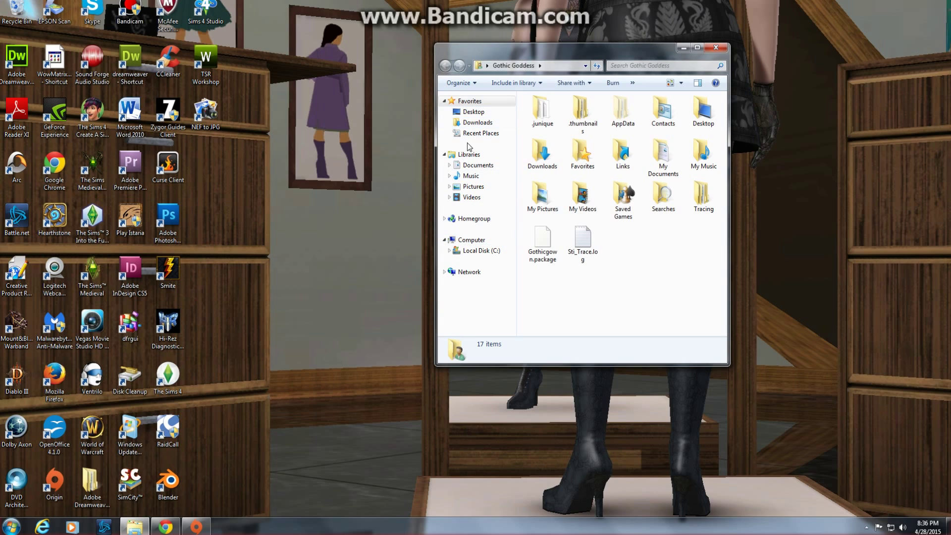
Navigate from Local Disk (C:) to Program Files (x86) > Electronic Arts > The Sims Medieval > GameData > Shared > NonPackaged > Ini
{"action": "left_click", "coordinate": [471, 252]}
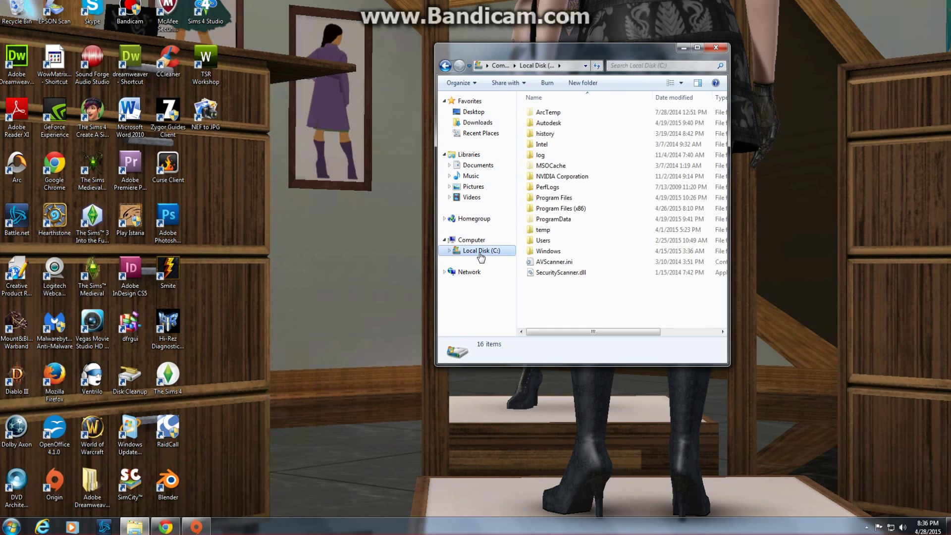
{"action": "double_click", "coordinate": [565, 210]}
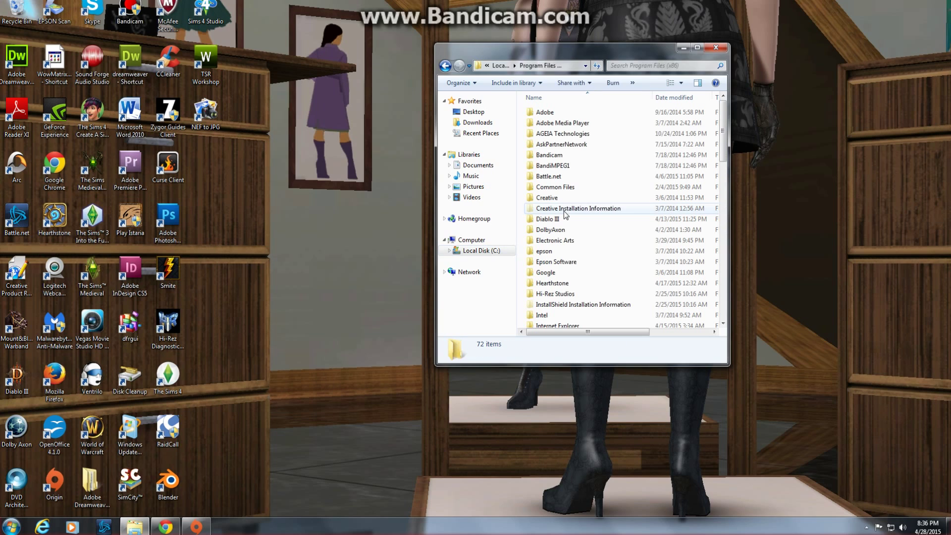
{"action": "left_click", "coordinate": [569, 135]}
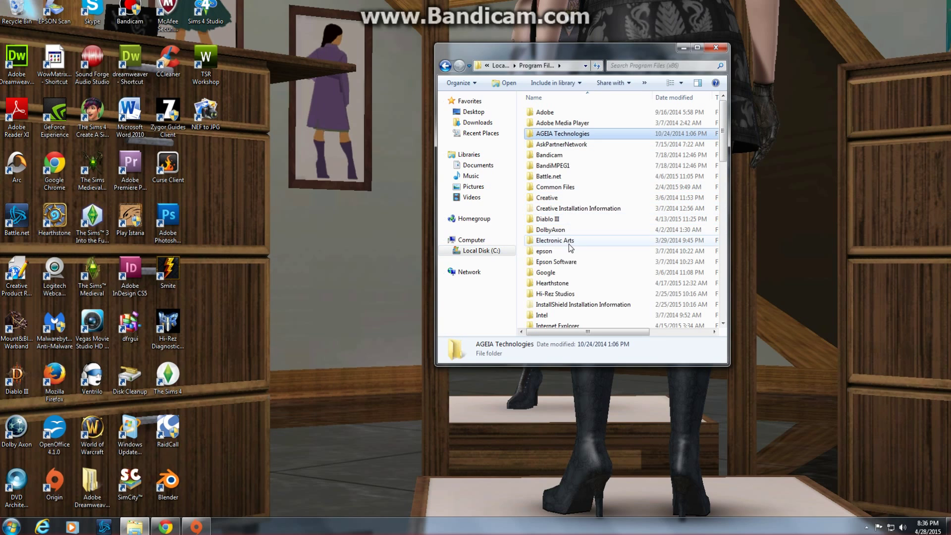
{"action": "double_click", "coordinate": [568, 242]}
{"action": "double_click", "coordinate": [566, 135]}
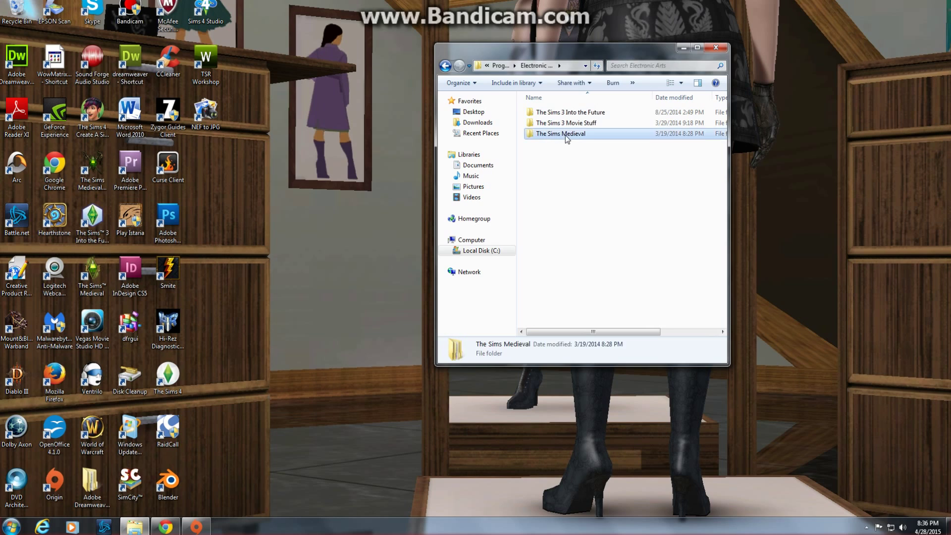
{"action": "double_click", "coordinate": [566, 135]}
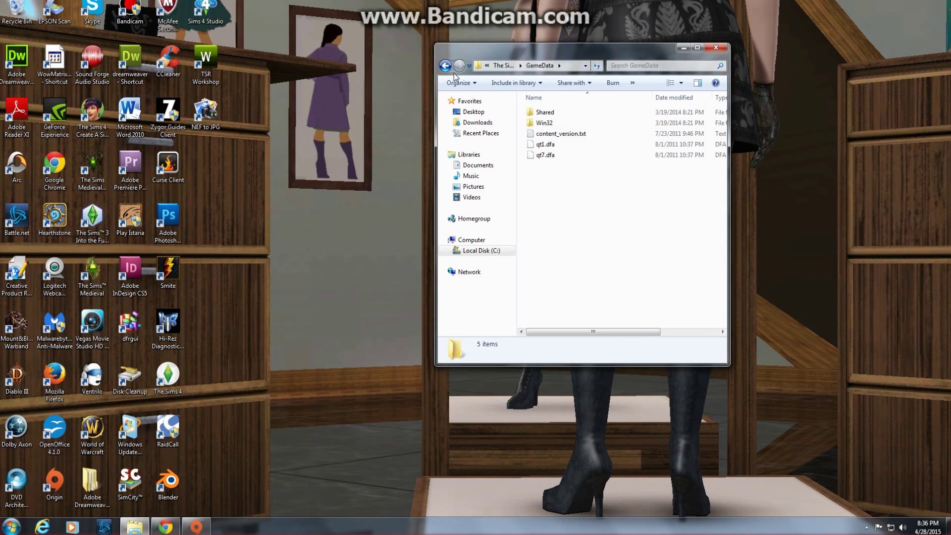
{"action": "double_click", "coordinate": [545, 115]}
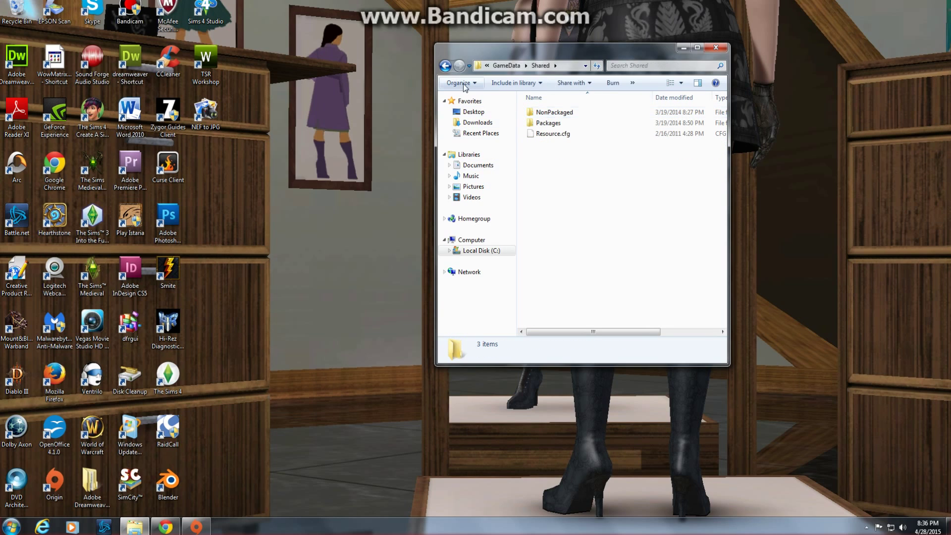
{"action": "double_click", "coordinate": [554, 113]}
{"action": "double_click", "coordinate": [554, 112]}
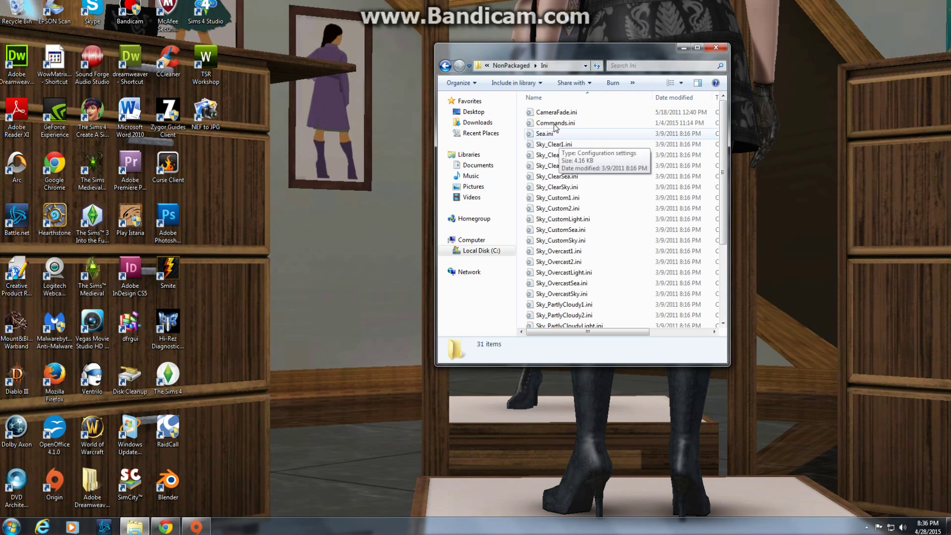
Cut Commands.ini to the desktop, approving administrator access, and open it in Notepad
{"action": "left_click", "coordinate": [555, 124]}
{"action": "right_click", "coordinate": [555, 126]}
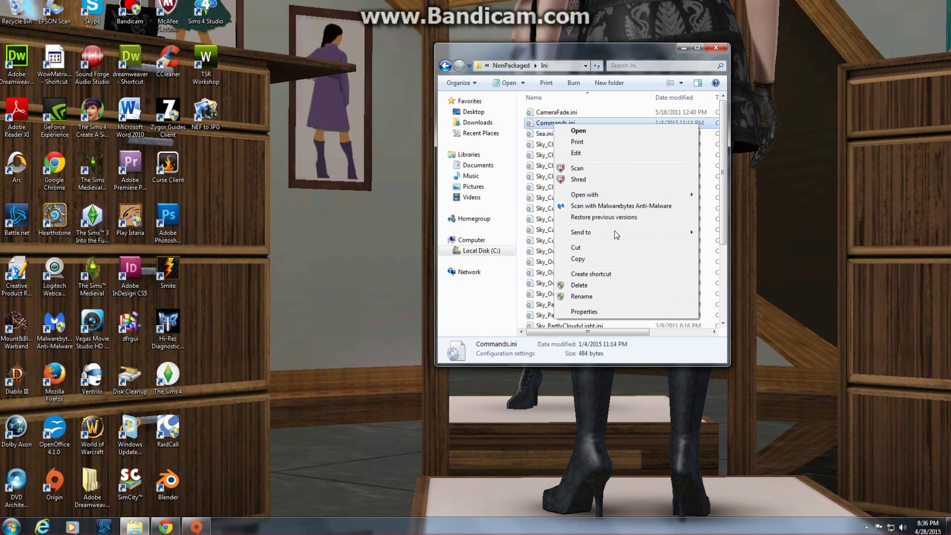
{"action": "left_click", "coordinate": [614, 250]}
{"action": "left_click", "coordinate": [326, 147]}
{"action": "right_click", "coordinate": [302, 159]}
{"action": "left_click", "coordinate": [340, 201]}
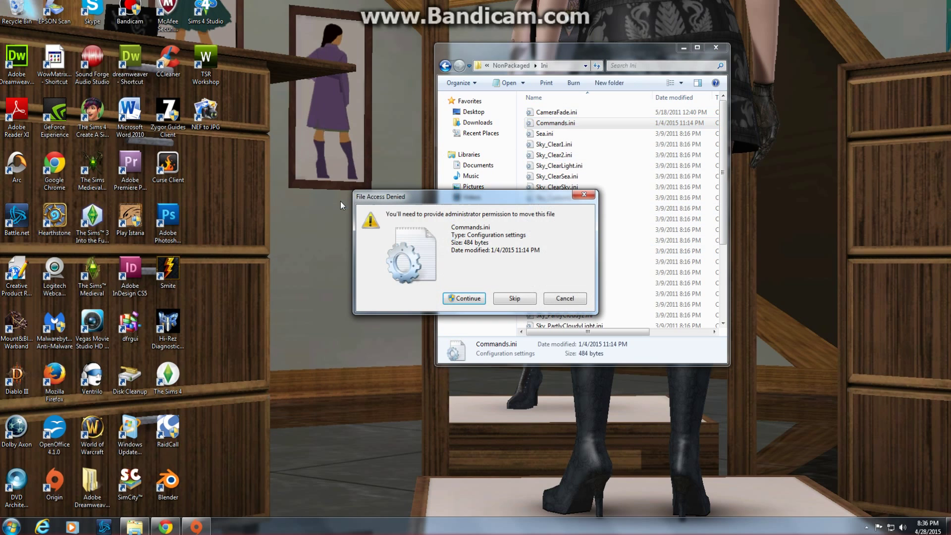
{"action": "left_click", "coordinate": [466, 299]}
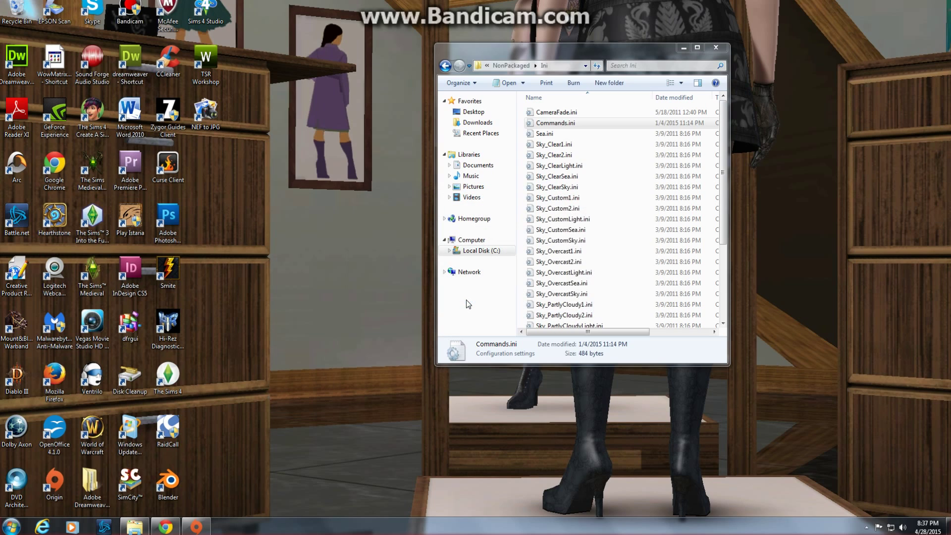
{"action": "double_click", "coordinate": [204, 166]}
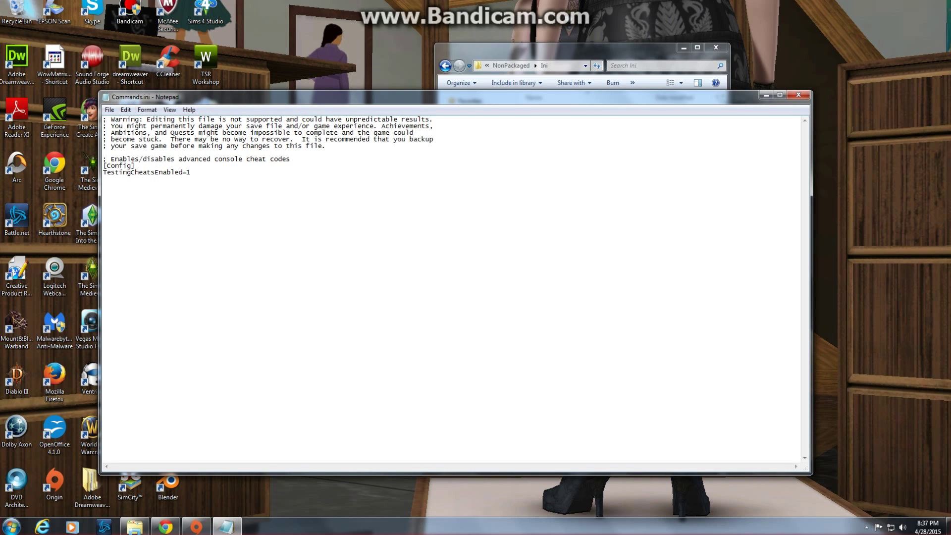
Set the TestingCheatsEnabled value in Commands.ini to 1
{"action": "key", "text": "BackSpace"}
{"action": "type", "text": "0"}
{"action": "key", "text": "BackSpace"}
{"action": "type", "text": "1"}
Close Notepad, choosing Don't Save for Commands.ini
{"action": "left_click", "coordinate": [109, 110]}
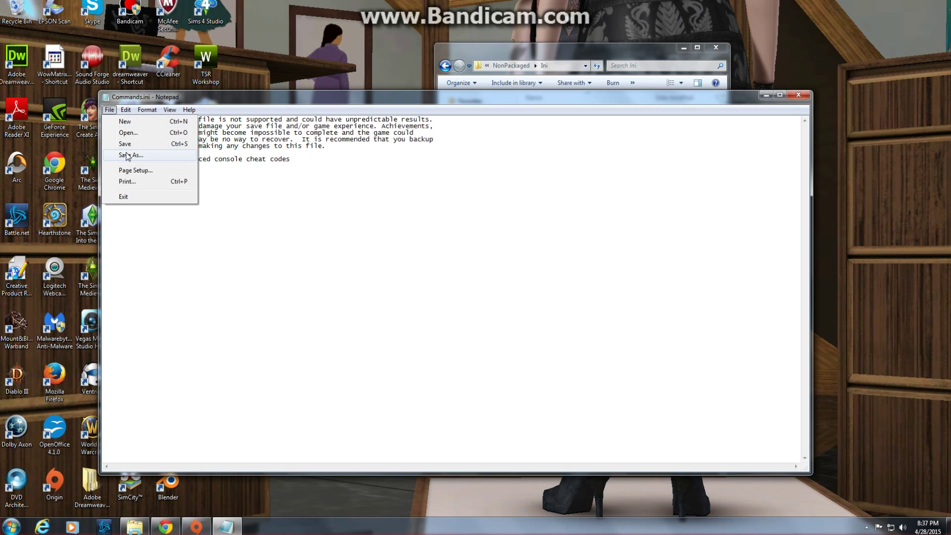
{"action": "key", "text": "ctrl+s"}
{"action": "left_click", "coordinate": [799, 94]}
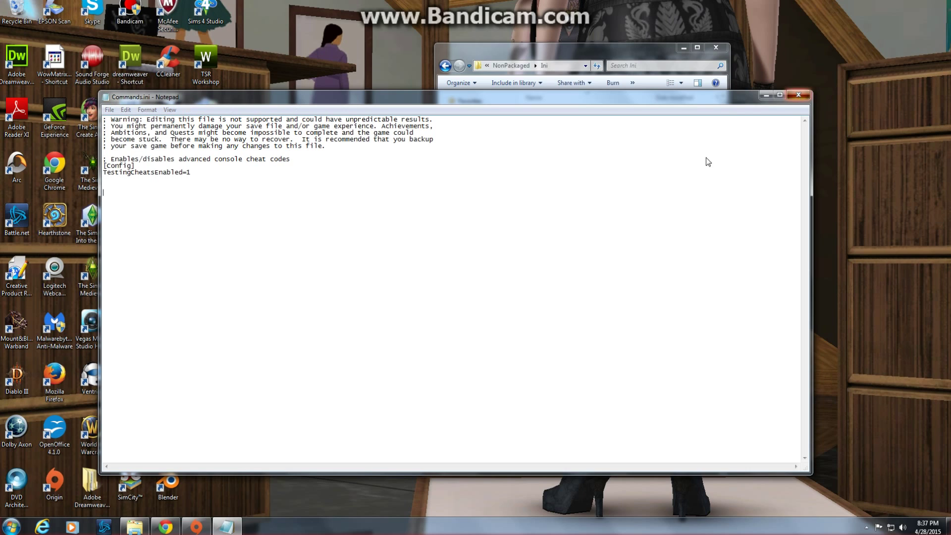
{"action": "left_click", "coordinate": [493, 269]}
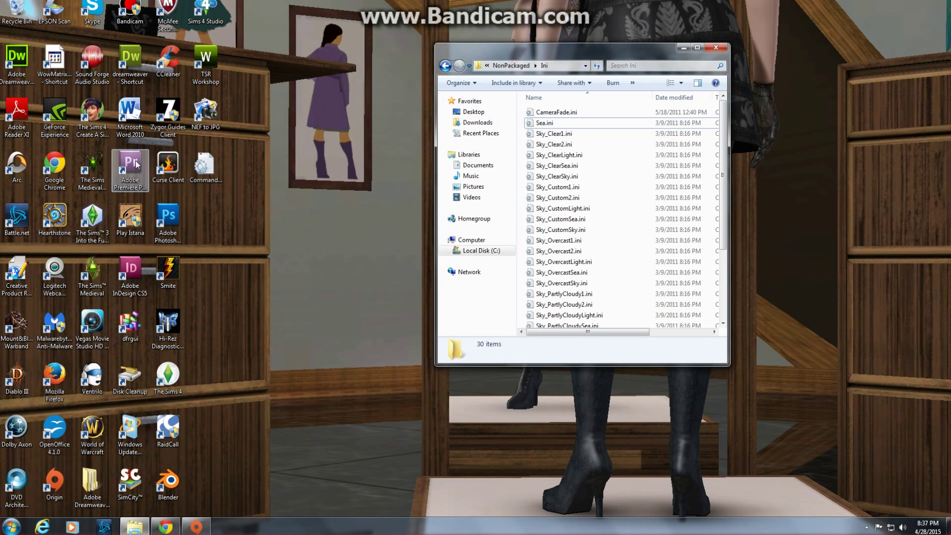
Check that desktop Commands.ini has Read-only unchecked in Properties and close them with OK
{"action": "right_click", "coordinate": [204, 166]}
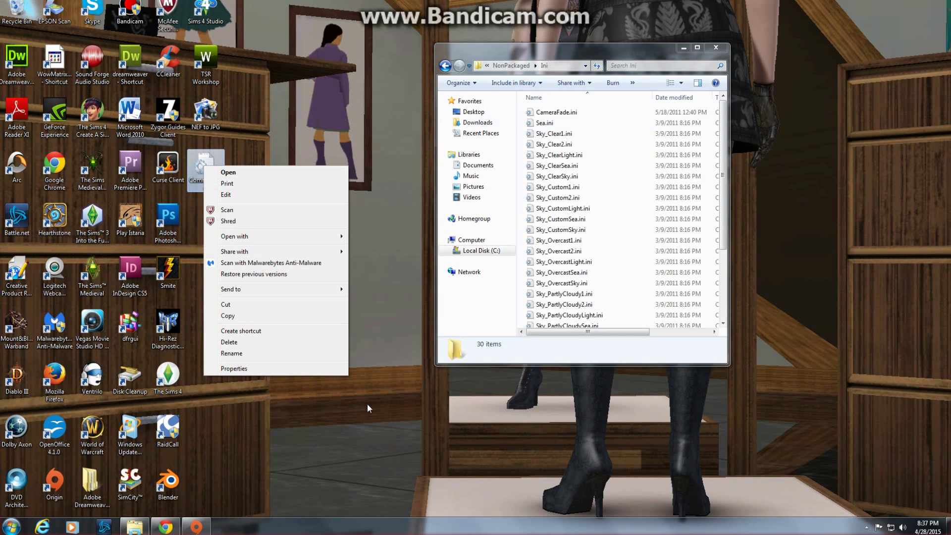
{"action": "left_click", "coordinate": [311, 372]}
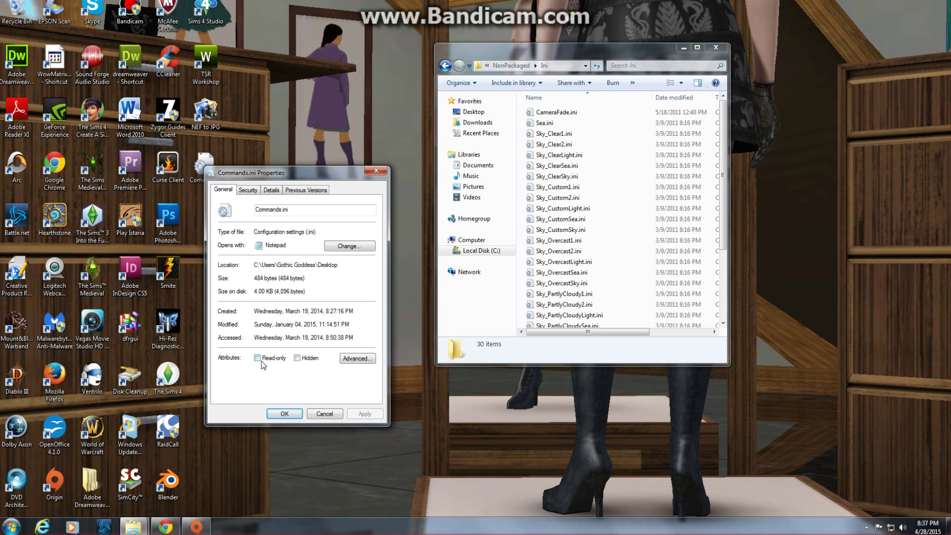
{"action": "left_click", "coordinate": [284, 414]}
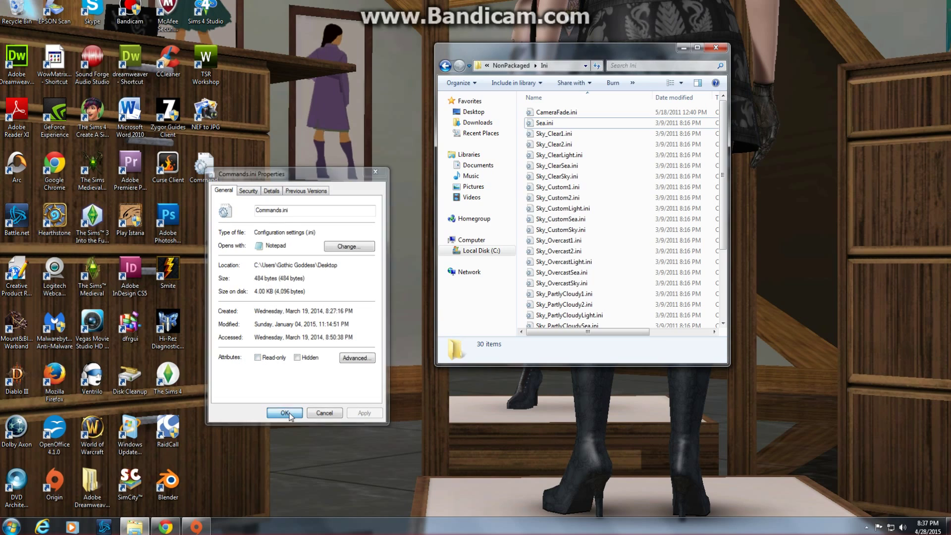
{"action": "right_click", "coordinate": [204, 167]}
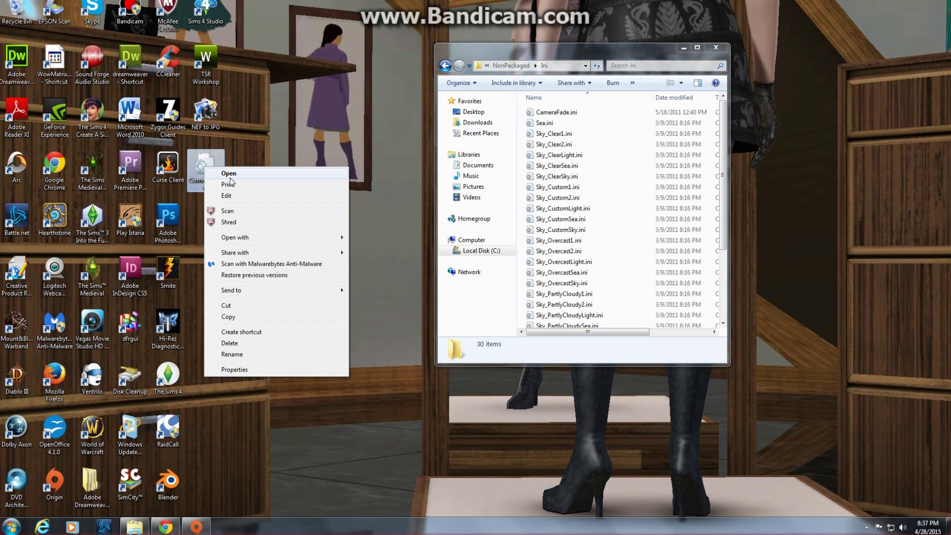
{"action": "double_click", "coordinate": [213, 157]}
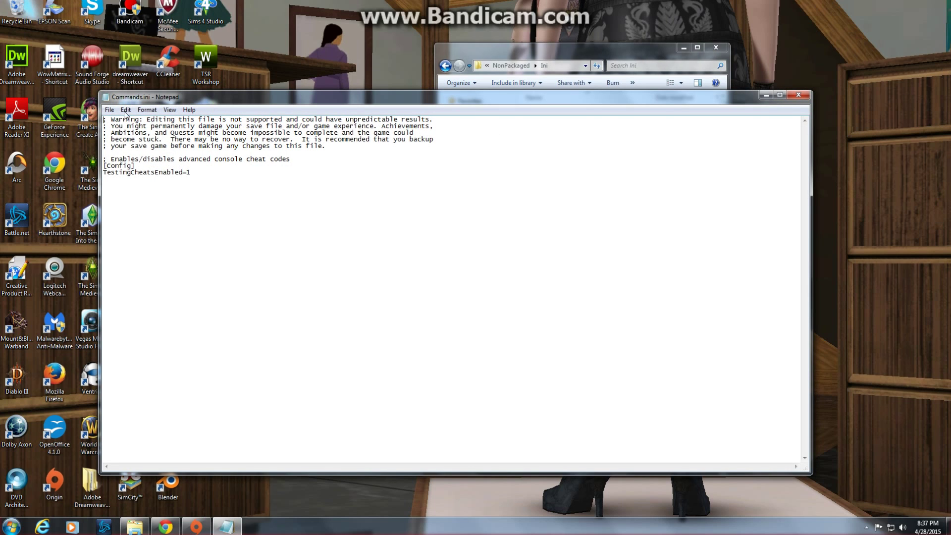
{"action": "left_click", "coordinate": [109, 110]}
{"action": "left_click", "coordinate": [125, 155]}
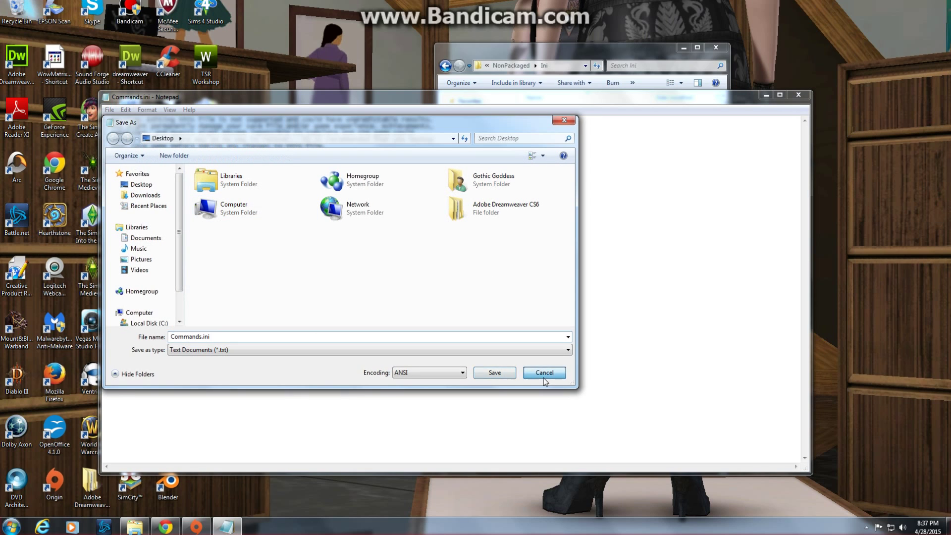
{"action": "left_click", "coordinate": [543, 379]}
{"action": "left_click", "coordinate": [799, 96]}
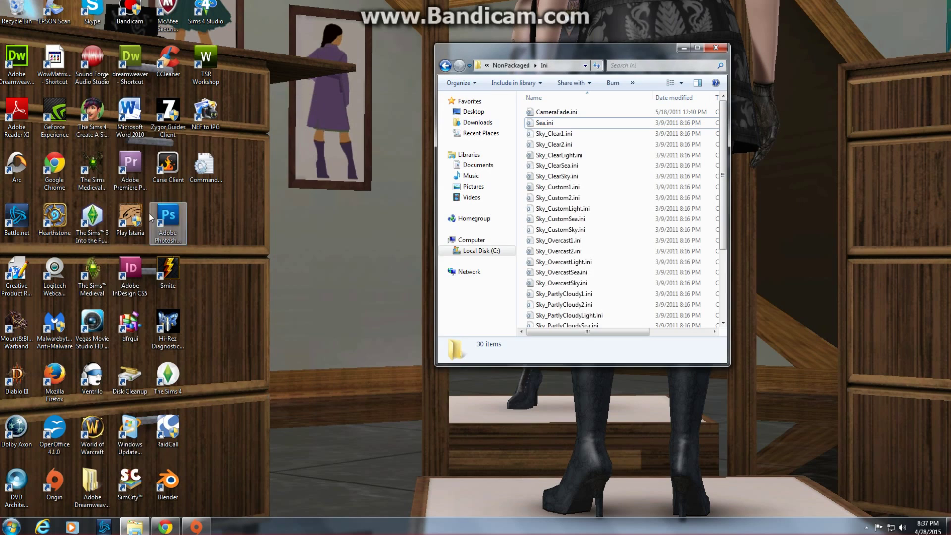
Cut Commands.ini from the desktop and paste it into the Ini folder, approving administrator access
{"action": "right_click", "coordinate": [192, 168]}
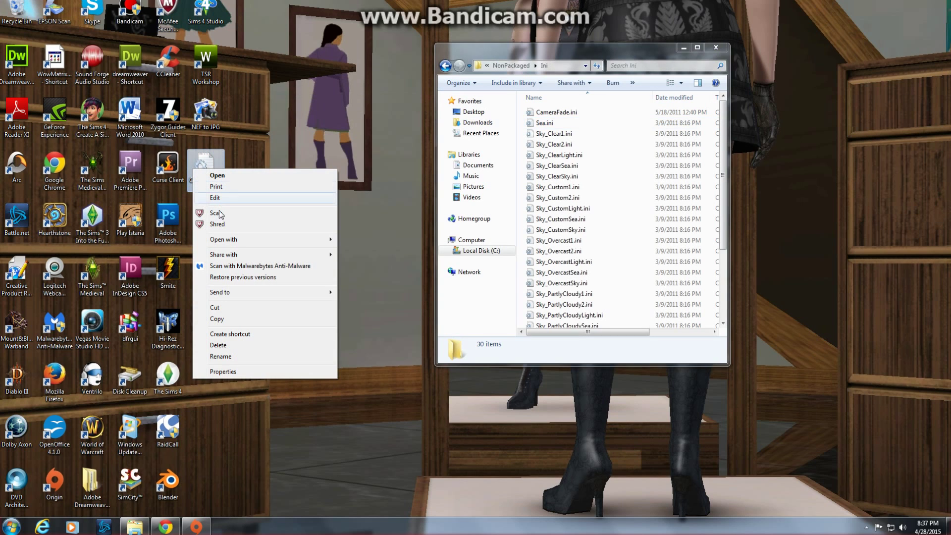
{"action": "left_click", "coordinate": [231, 307]}
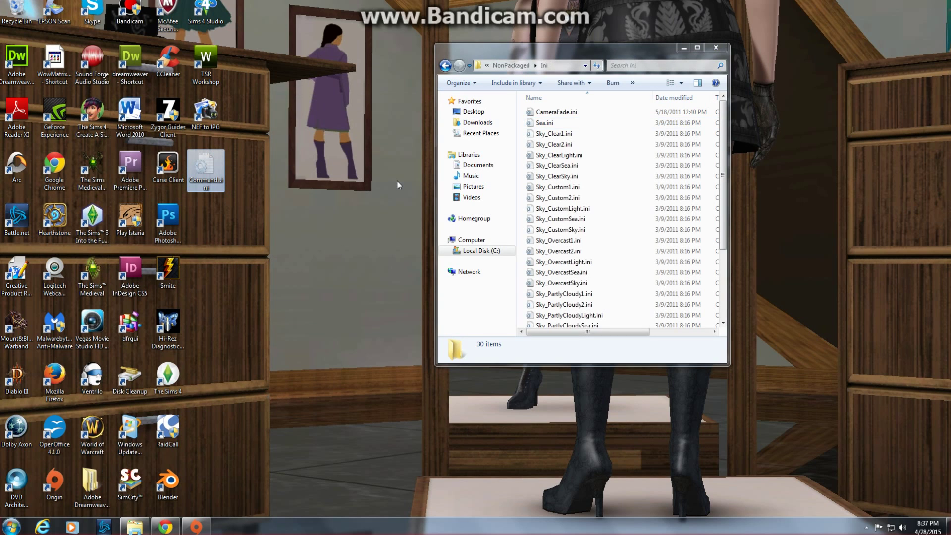
{"action": "right_click", "coordinate": [613, 142]}
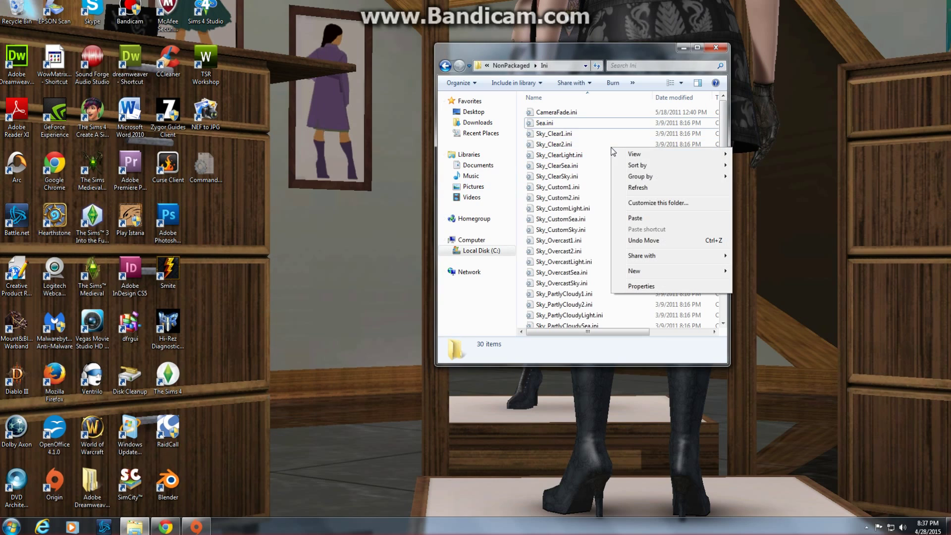
{"action": "left_click", "coordinate": [645, 216]}
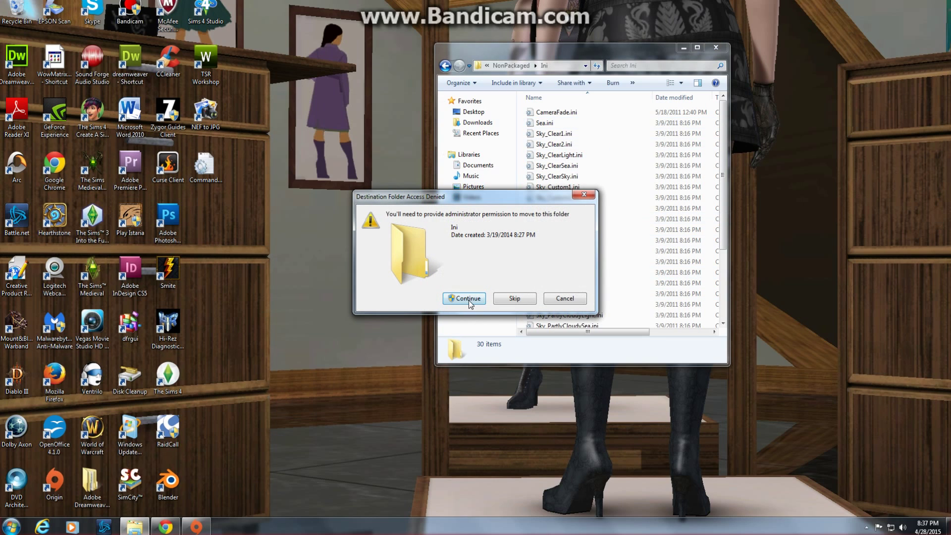
{"action": "left_click", "coordinate": [468, 298]}
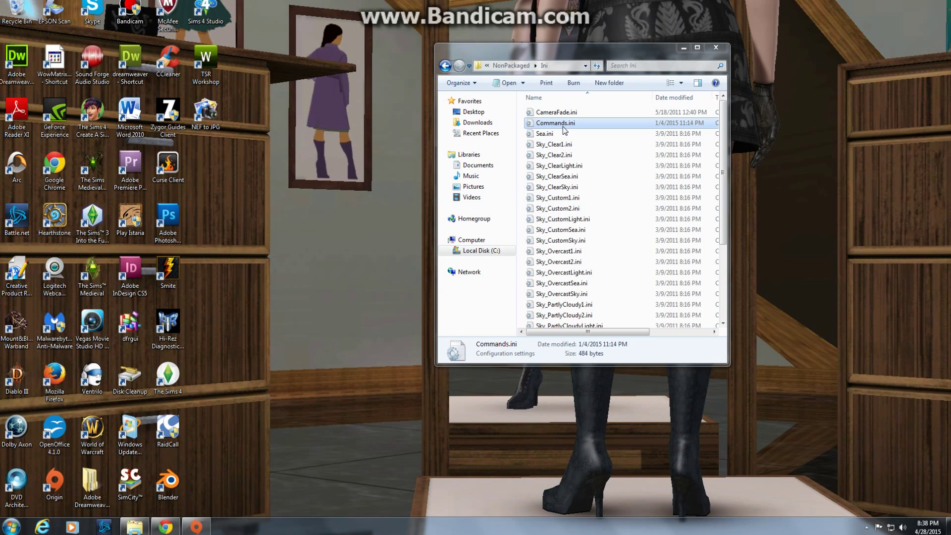
Close the Ini folder window, then open and dismiss The Sims Medieval shortcut's context menu
{"action": "left_click", "coordinate": [720, 49]}
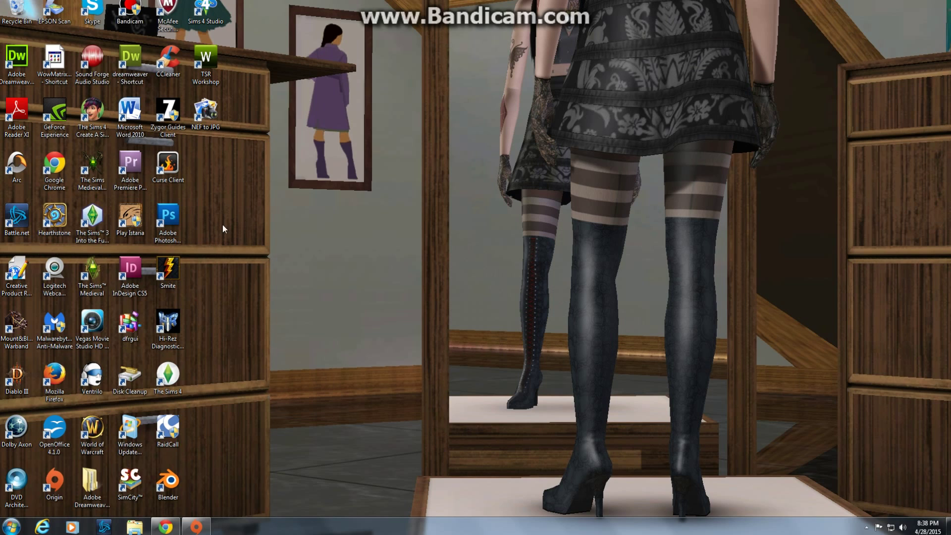
{"action": "right_click", "coordinate": [86, 170]}
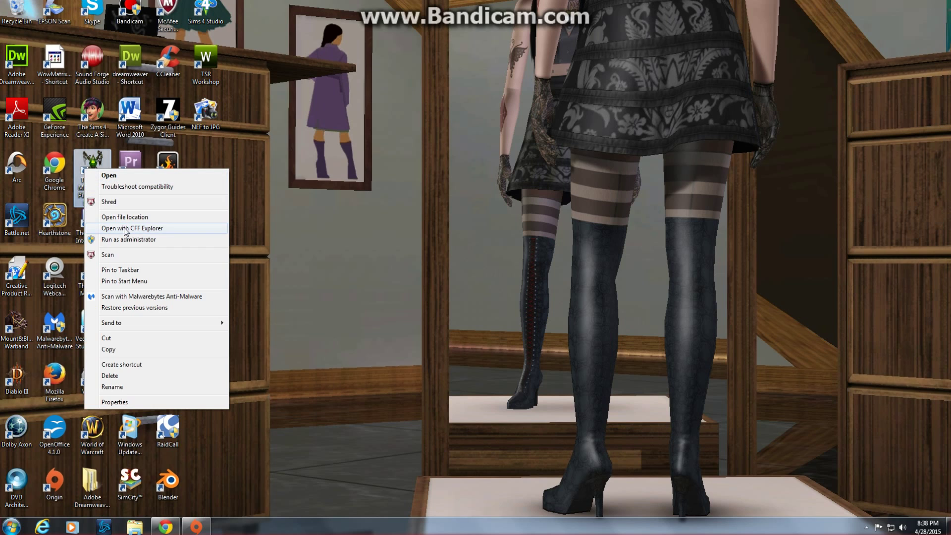
{"action": "left_click", "coordinate": [437, 197]}
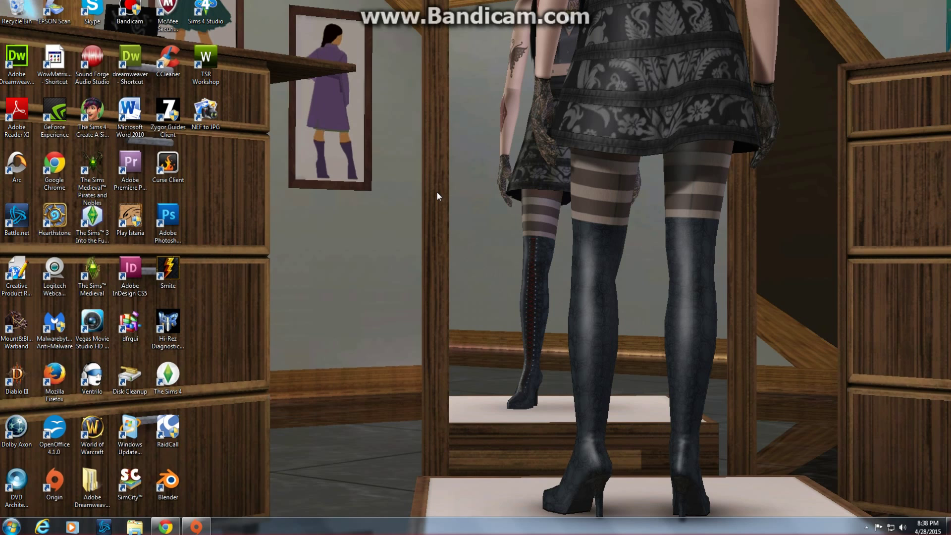